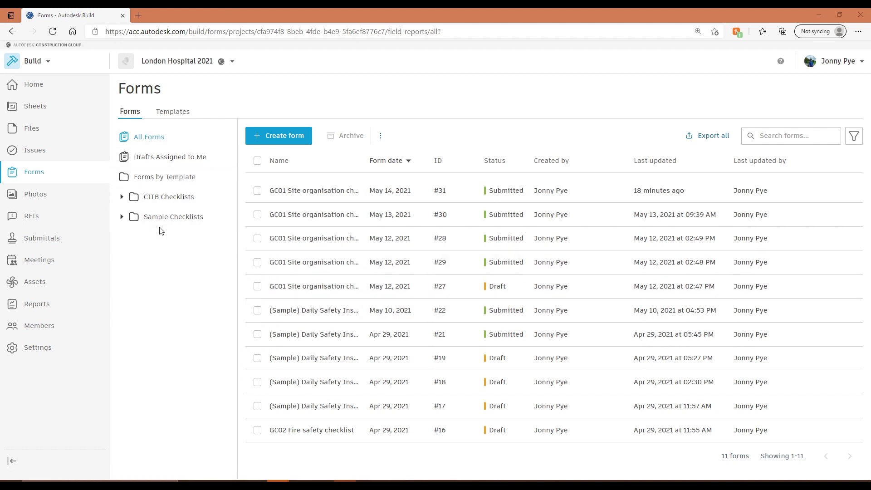
- Go to the project's form Templates and begin creating a new form template
left_click(177, 116)
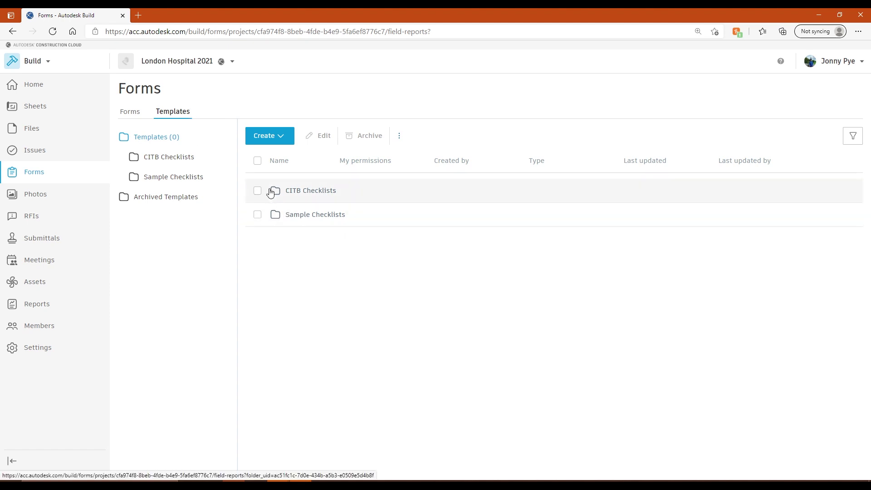
left_click(279, 138)
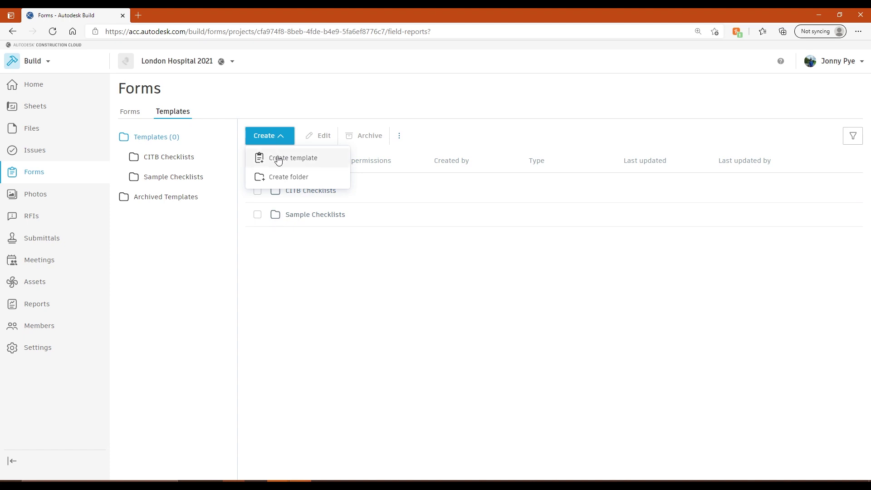
left_click(279, 159)
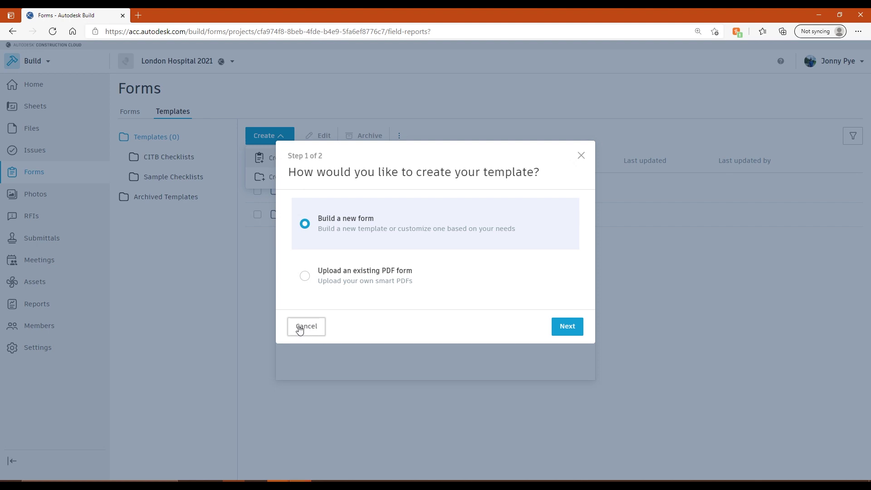
left_click(299, 328)
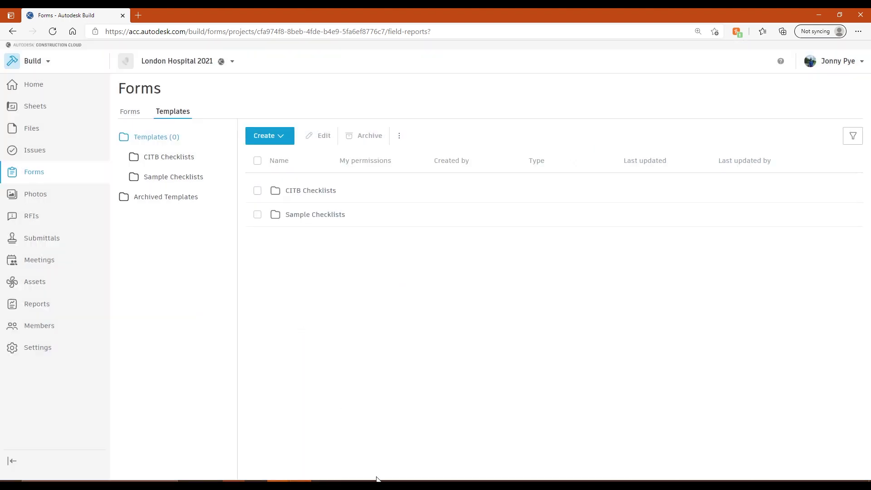
- Bring up the GC01 checklist PDF in Acrobat and check the Company name, Location and Project title field names
mouse_move(391, 484)
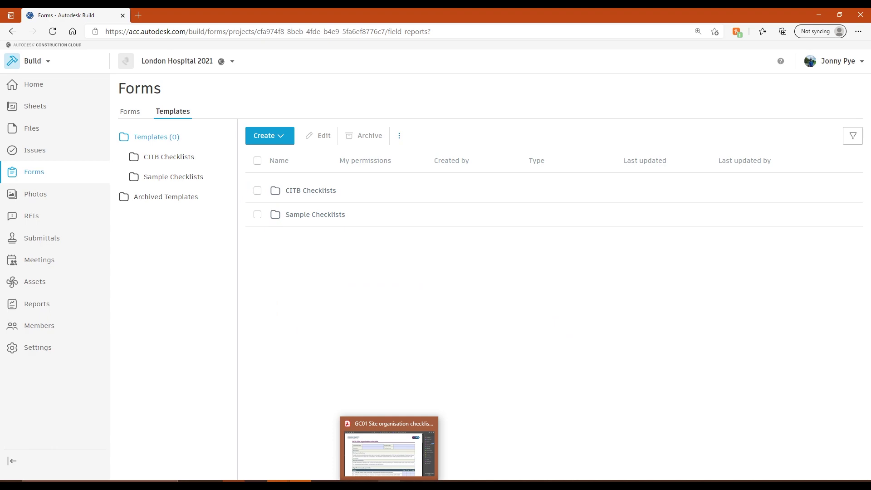
left_click(391, 447)
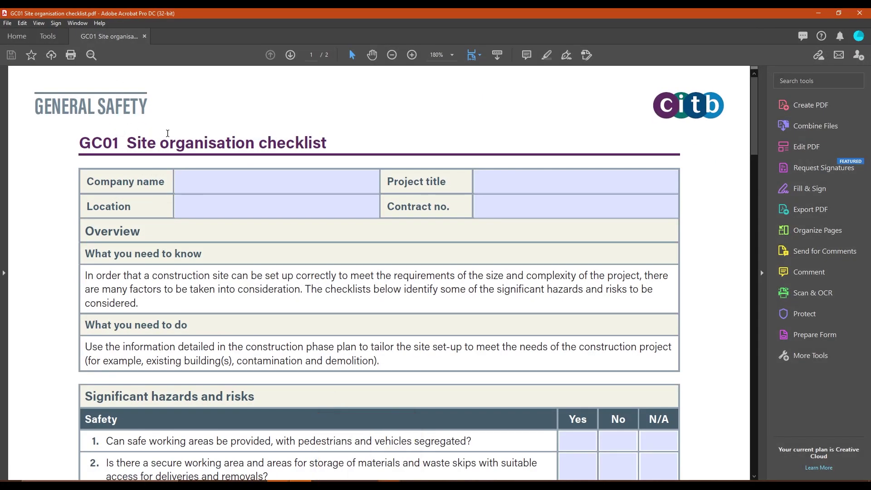
scroll(254, 163, "down", 2)
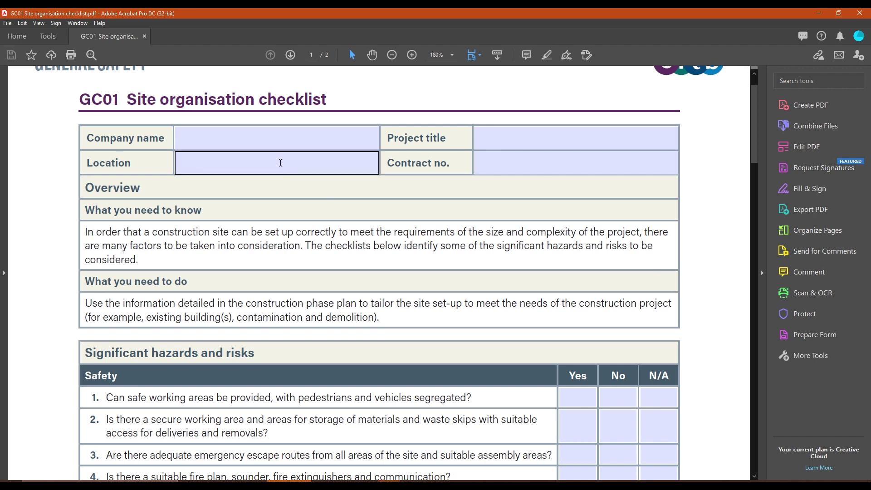
left_click(264, 138)
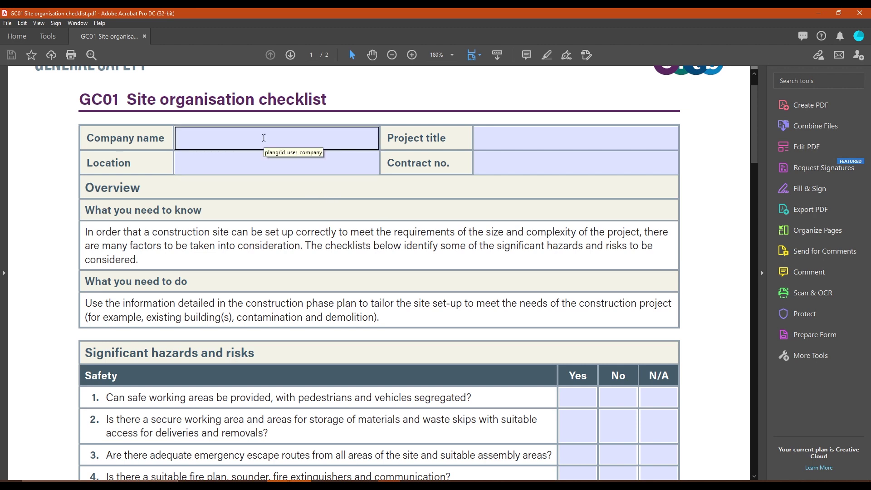
left_click(212, 163)
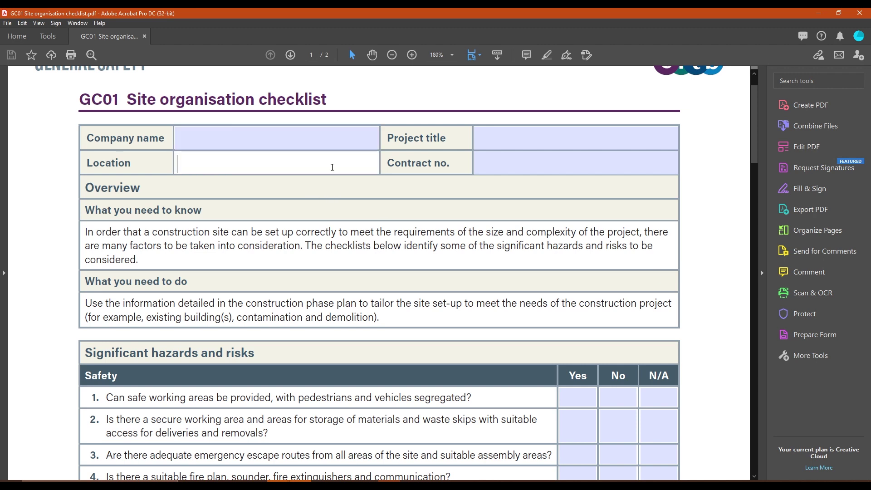
left_click(532, 141)
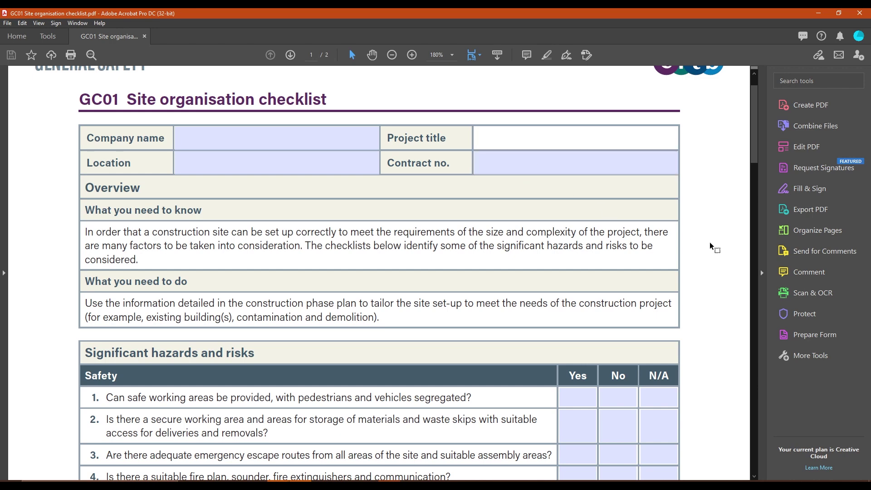
- Enter Prepare Form mode and inspect the Project title field and question 1's Yes checkbox
left_click(805, 335)
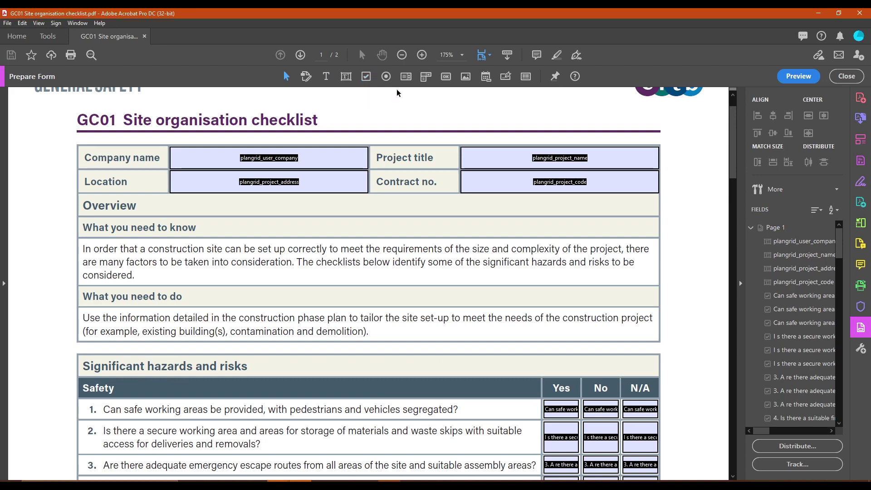
left_click(502, 158)
left_click(466, 269)
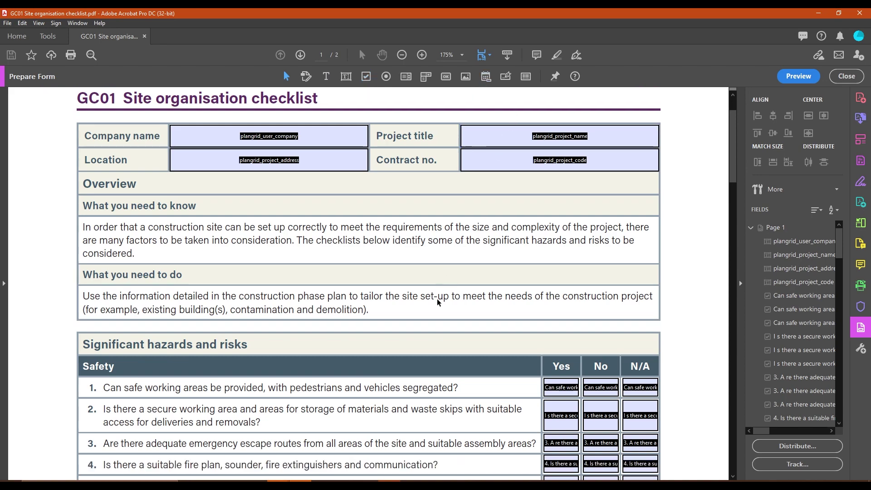
scroll(438, 301, "down", 3)
scroll(447, 365, "down", 7)
scroll(447, 366, "up", 5)
left_click(562, 257)
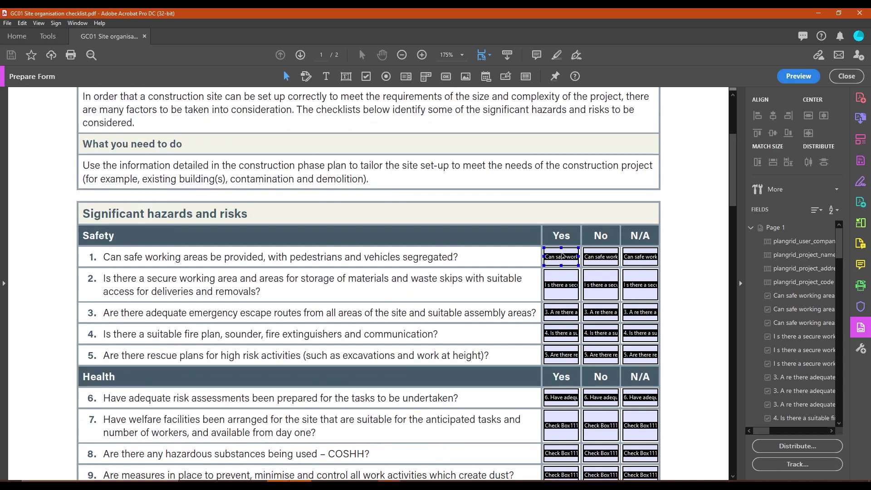
double_click(563, 257)
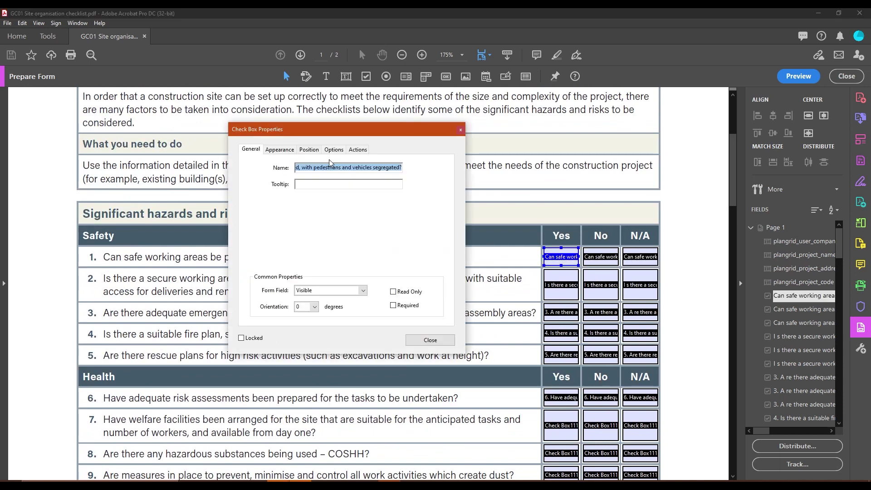
left_click(356, 150)
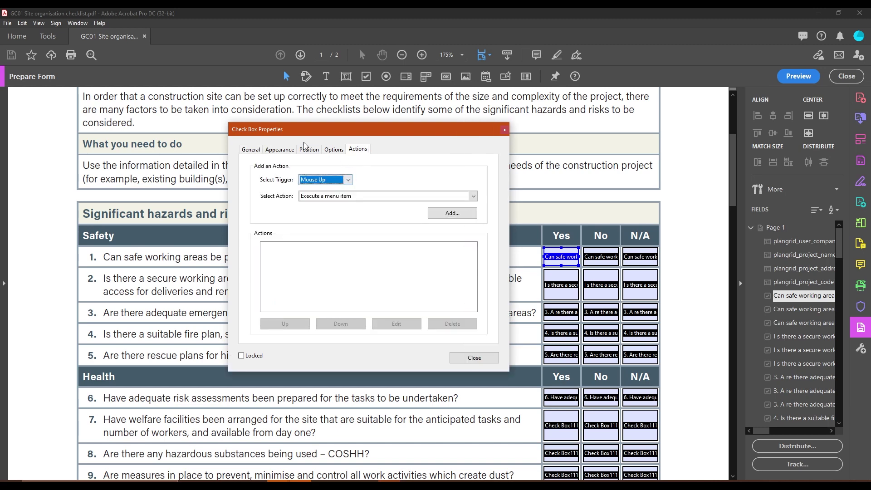
left_click(252, 150)
left_click(329, 168)
triple_click(329, 168)
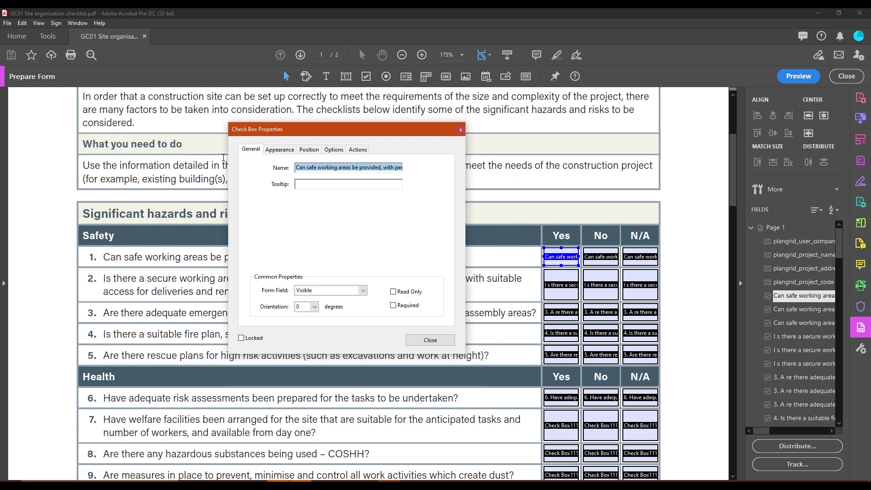
left_click(460, 130)
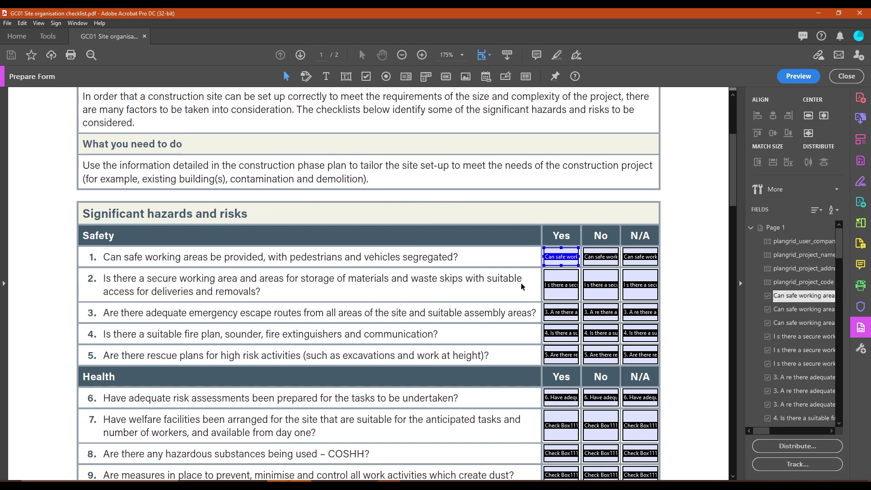
left_click(676, 201)
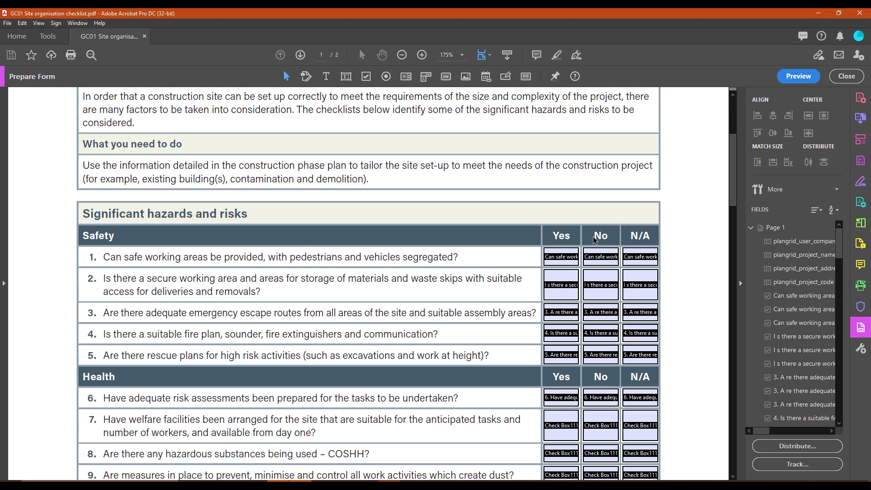
- Review the Company name and Project title header fields in Prepare Form view
scroll(583, 240, "up", 4)
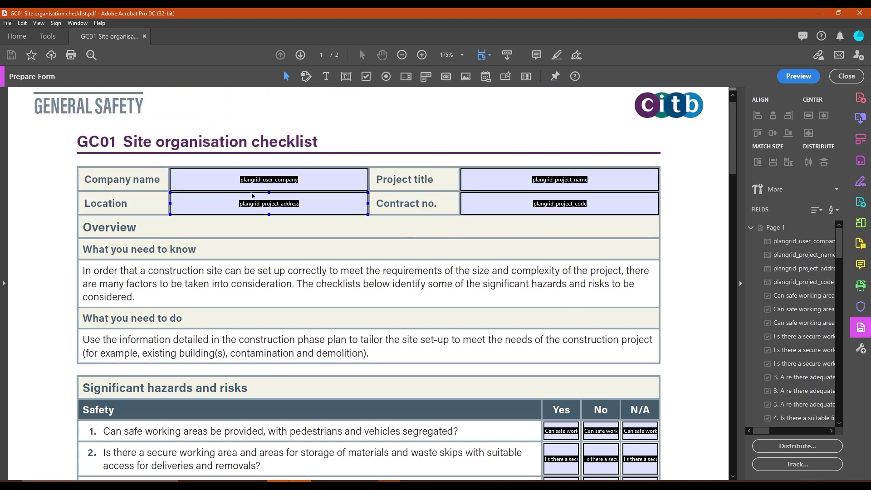
left_click(236, 184)
left_click(574, 190)
left_click(263, 220)
- Look through the remaining fields down to page 2's Comments box, then close Acrobat
scroll(492, 266, "down", 3)
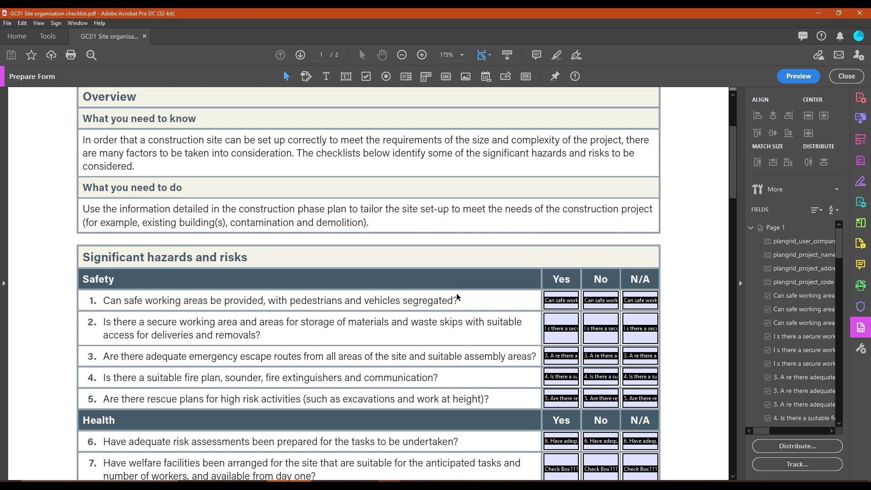
scroll(458, 295, "down", 3)
scroll(460, 298, "down", 2)
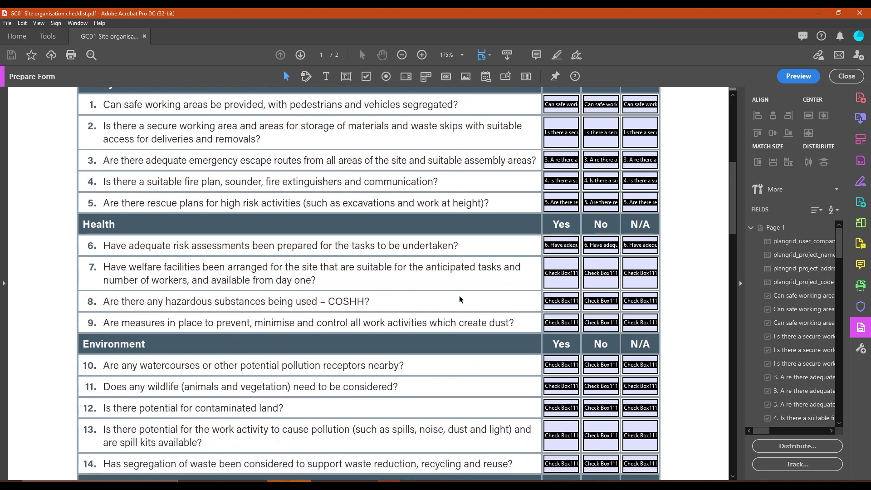
scroll(465, 310, "down", 3)
scroll(465, 313, "down", 6)
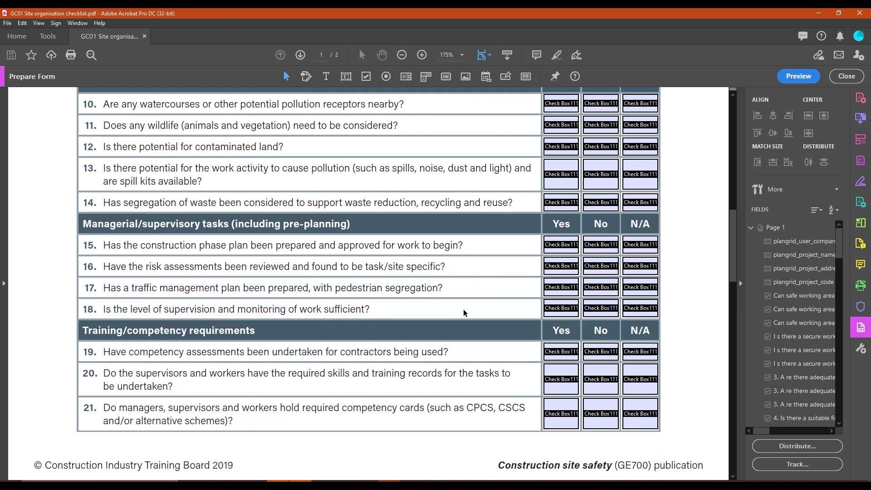
scroll(464, 313, "down", 2)
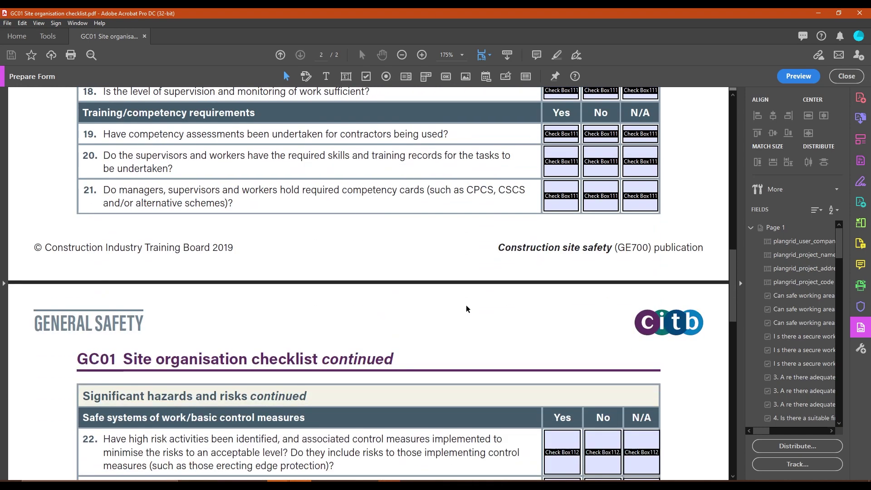
scroll(456, 296, "down", 5)
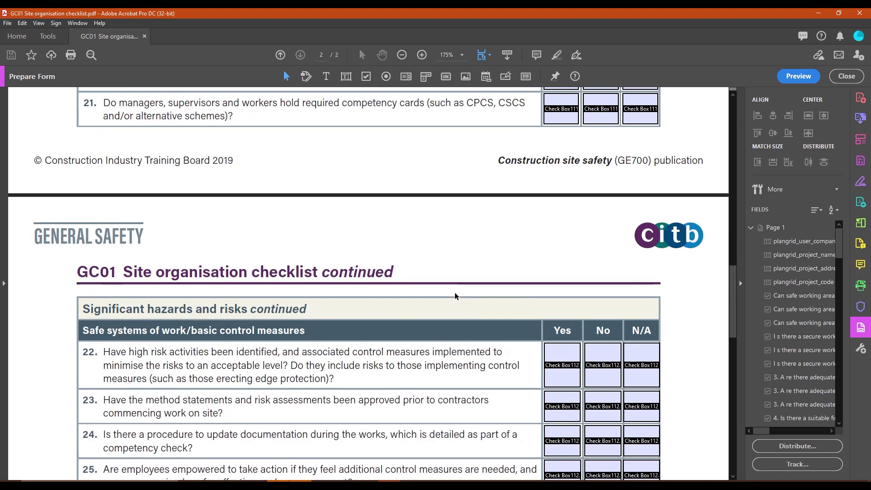
scroll(456, 297, "down", 5)
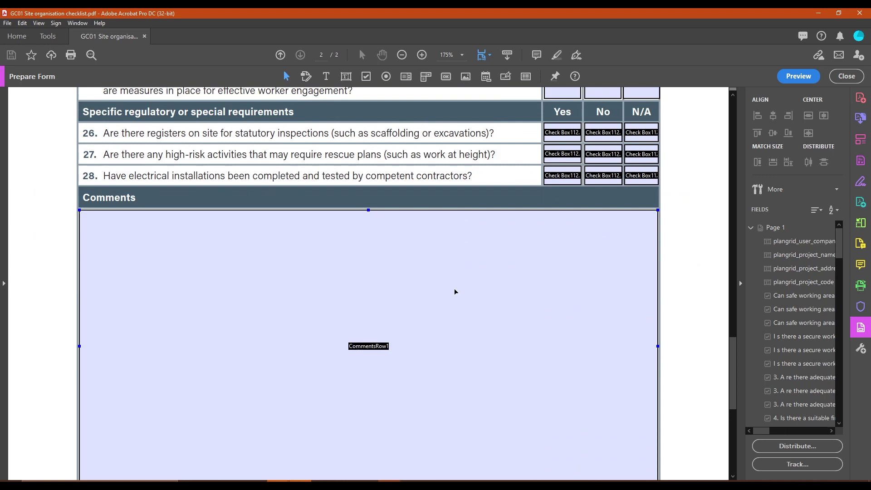
scroll(432, 214, "up", 9)
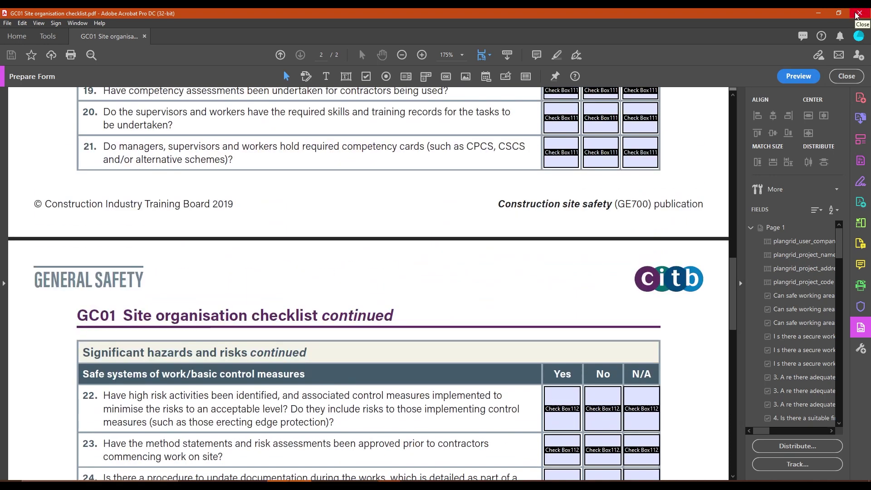
left_click(859, 14)
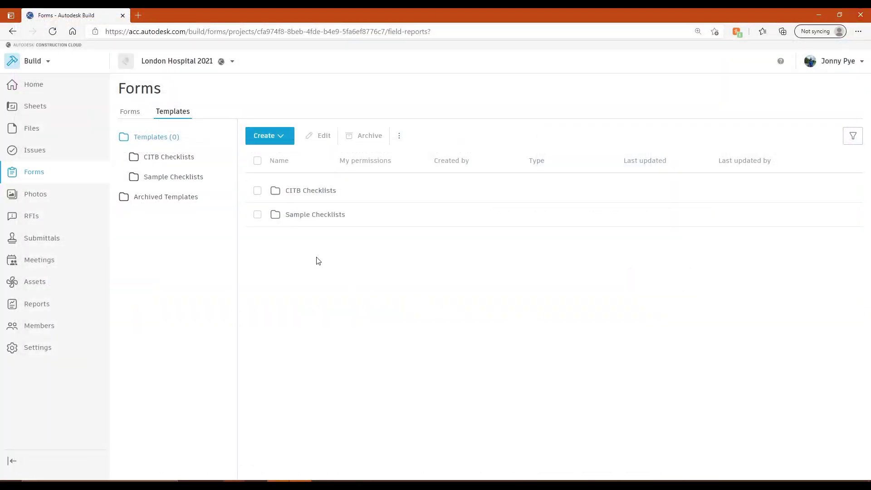
- Start a new form template based on an existing PDF form
left_click(270, 137)
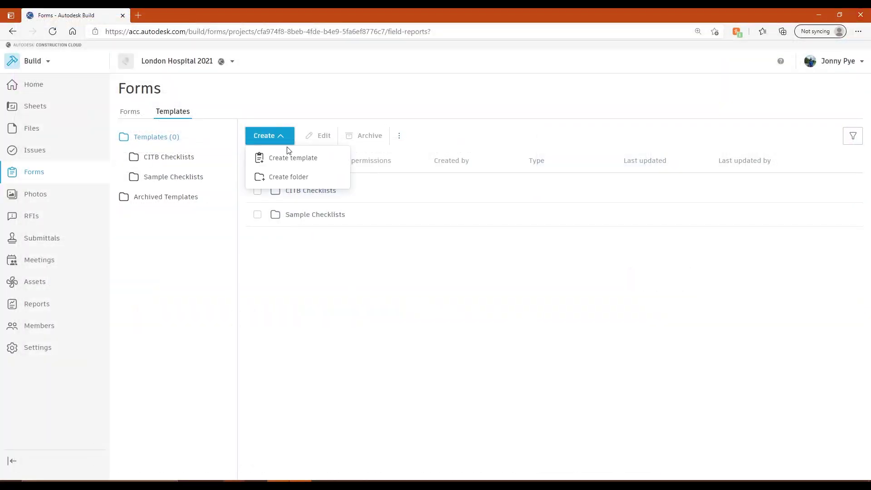
left_click(285, 163)
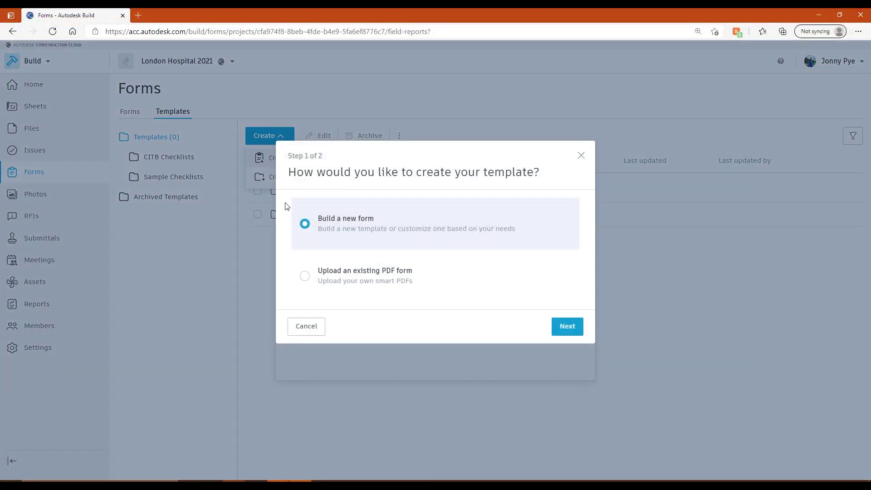
left_click(309, 278)
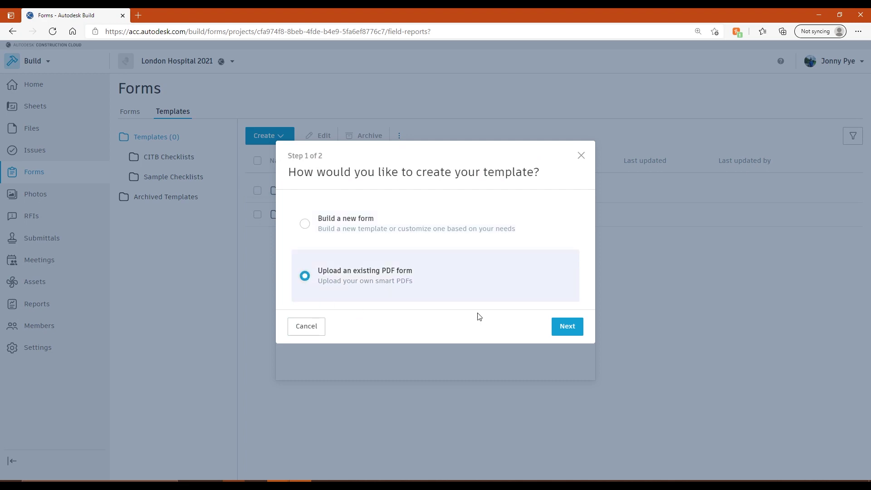
left_click(568, 327)
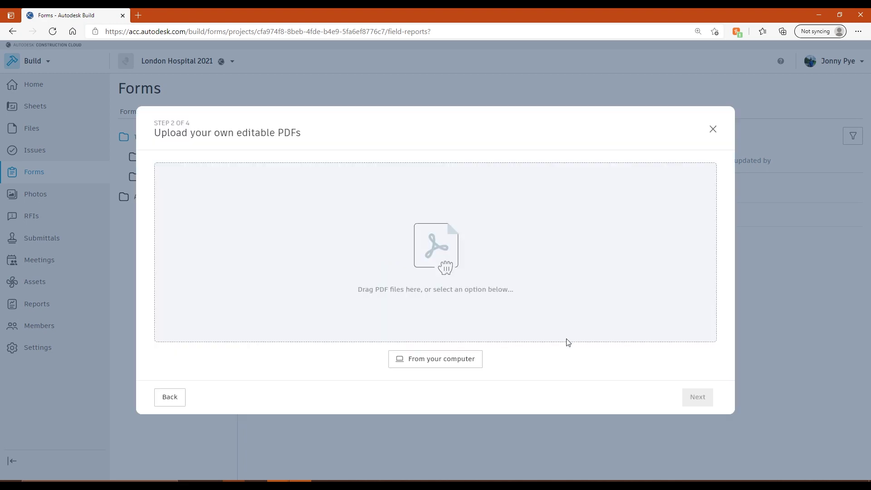
- Upload GC01 Site organisation checklist.pdf from the Checklist Examples folder
left_click(435, 362)
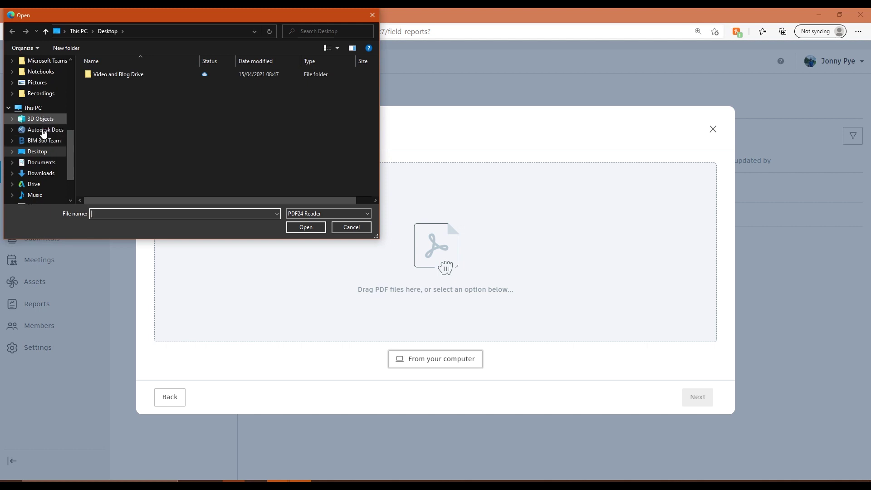
left_click(41, 163)
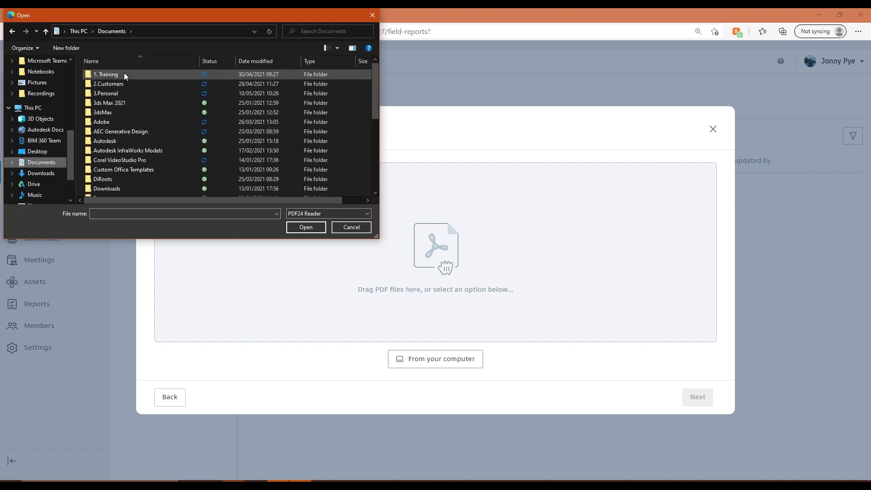
double_click(123, 73)
double_click(109, 112)
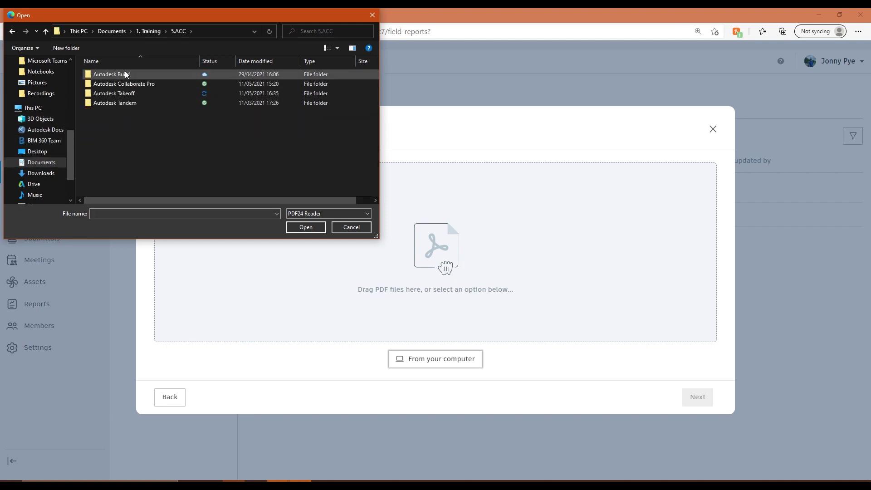
double_click(125, 74)
double_click(119, 74)
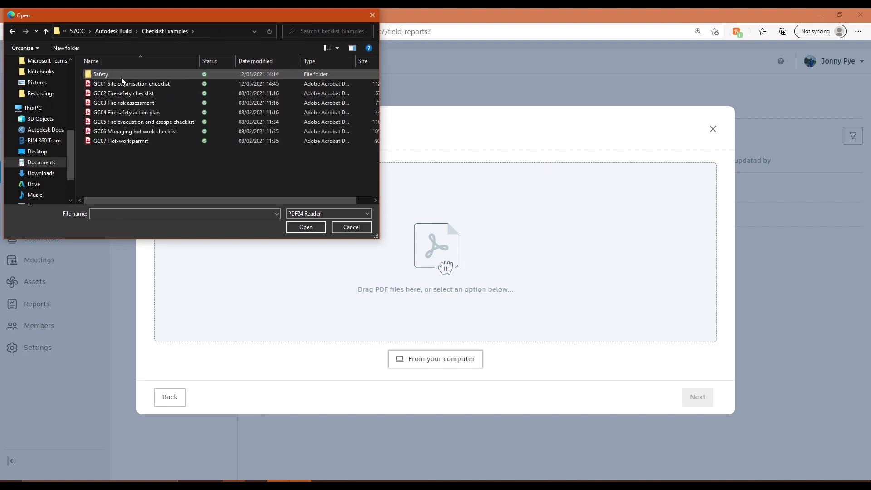
left_click(124, 84)
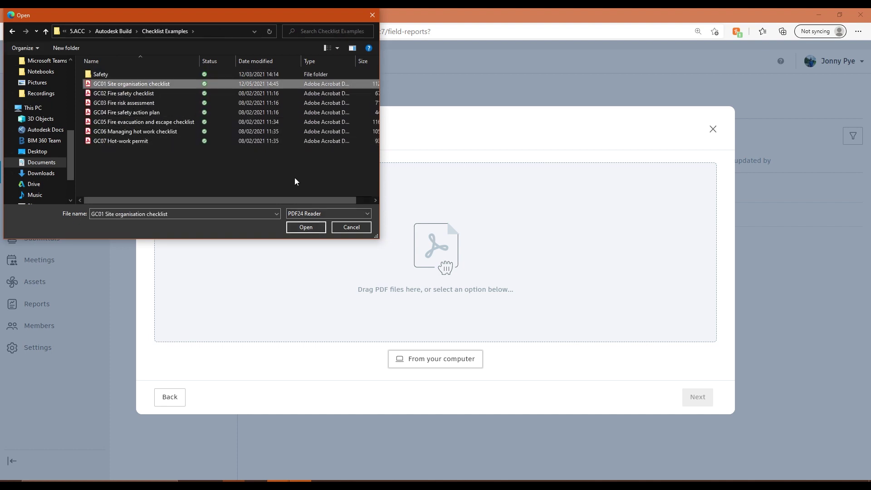
left_click(308, 227)
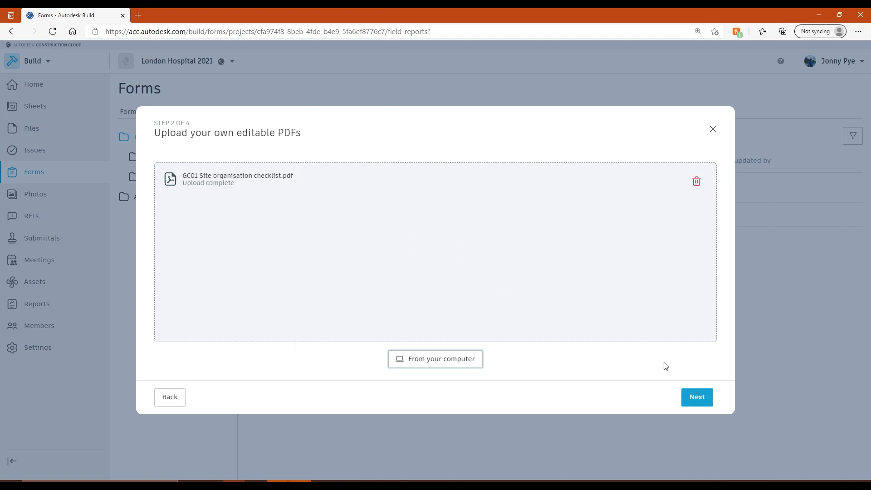
- Name the template 'GC01 Site organisation checklist - 2' and set its type to Safety
left_click(697, 401)
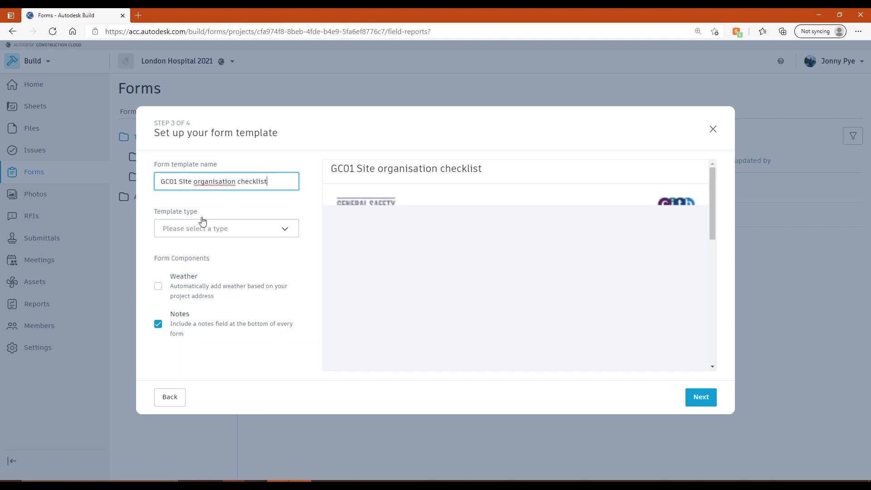
left_click(199, 181)
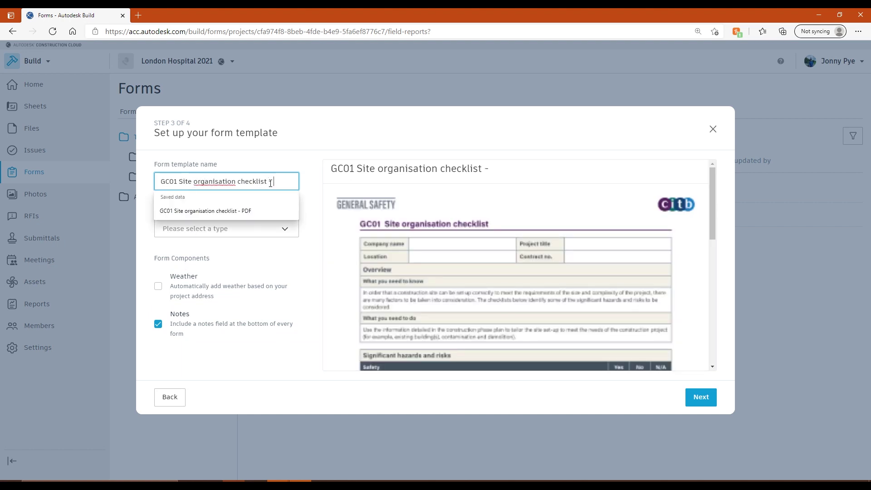
type("2")
left_click(210, 234)
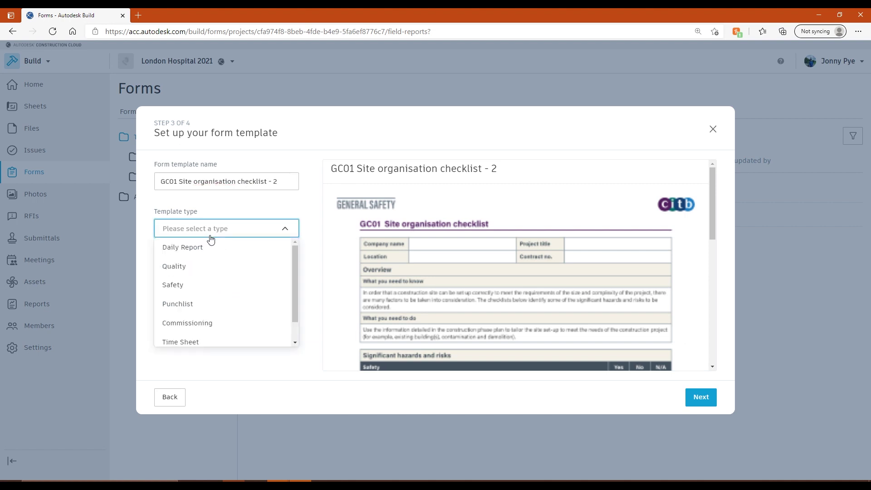
left_click(181, 287)
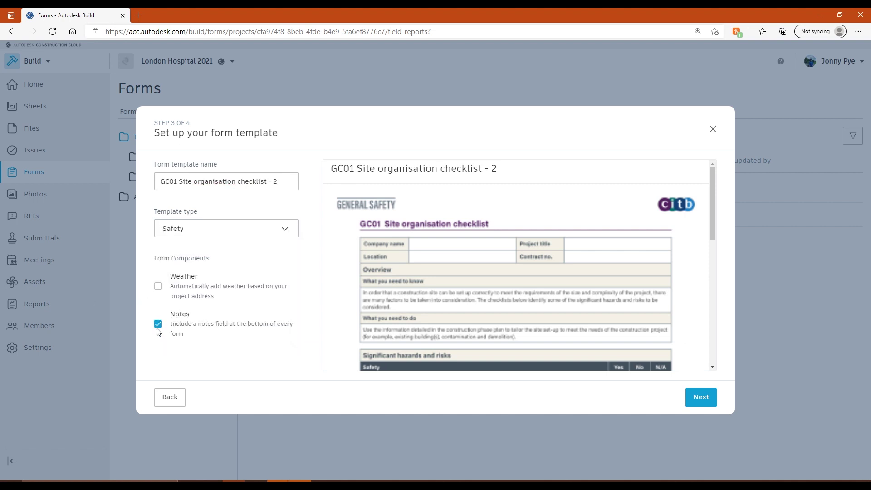
left_click(702, 399)
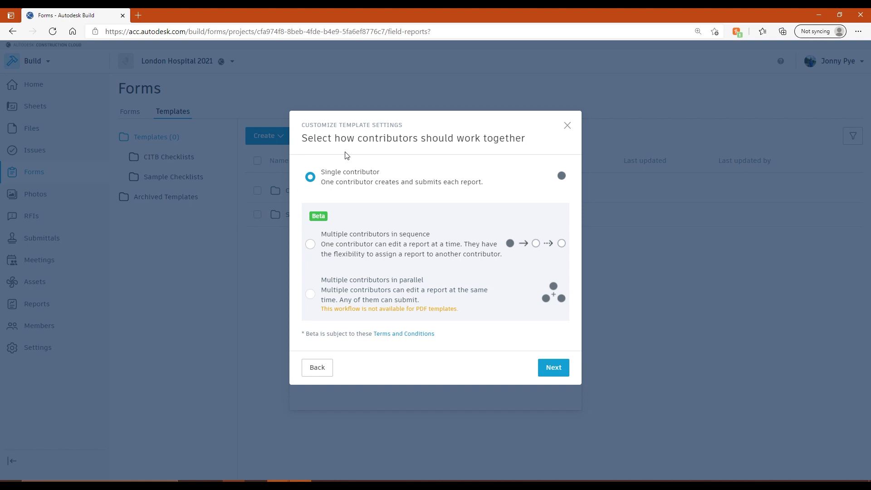
- Keep single-contributor mode, accept Project Admins as reviewers, and create the template
left_click(561, 369)
left_click(547, 394)
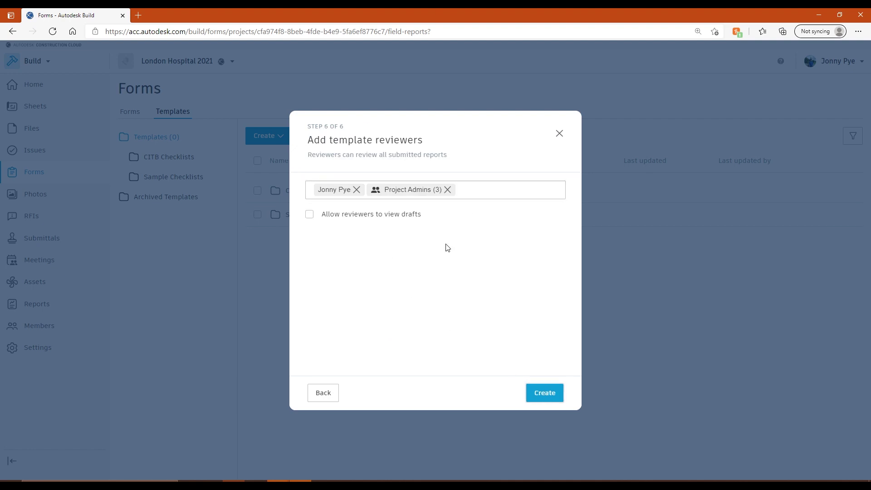
left_click(551, 393)
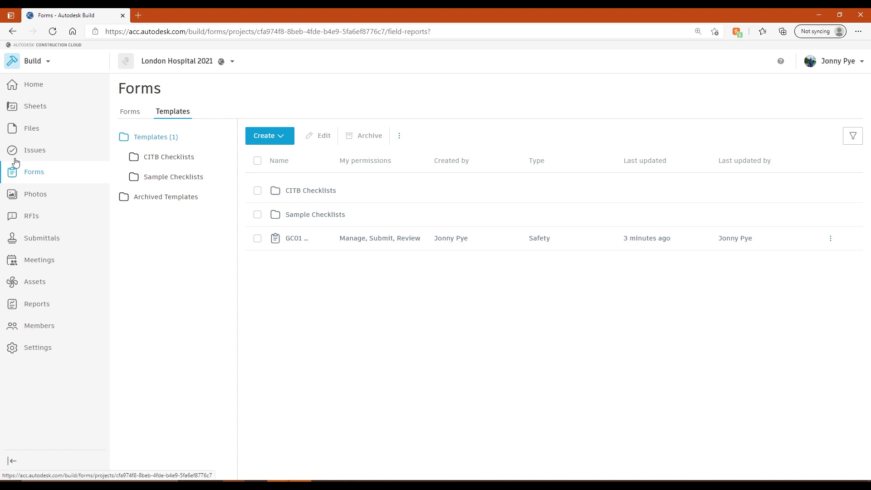
- Create draft report #32 from the GC01 Site organisation checklist - 2 template
left_click(130, 115)
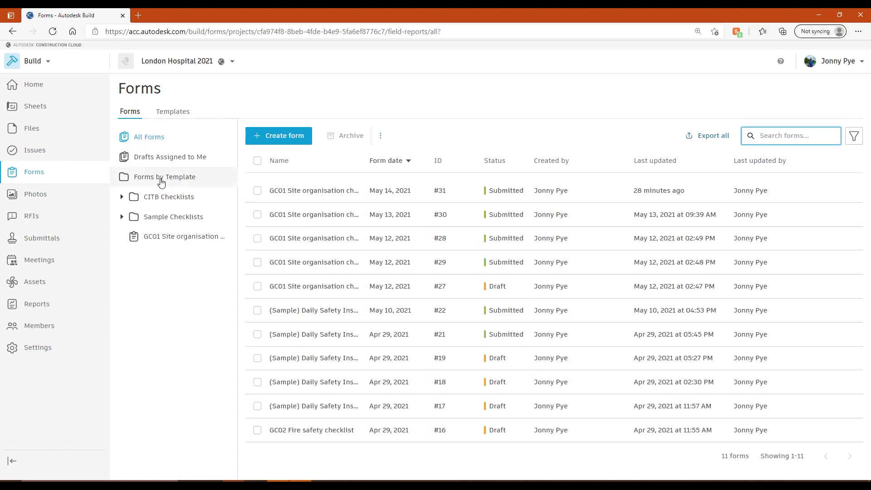
left_click(161, 238)
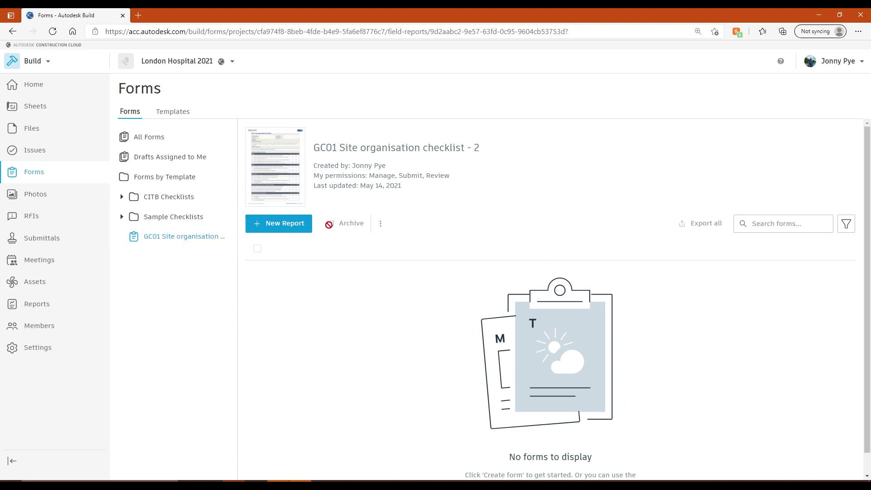
left_click(292, 224)
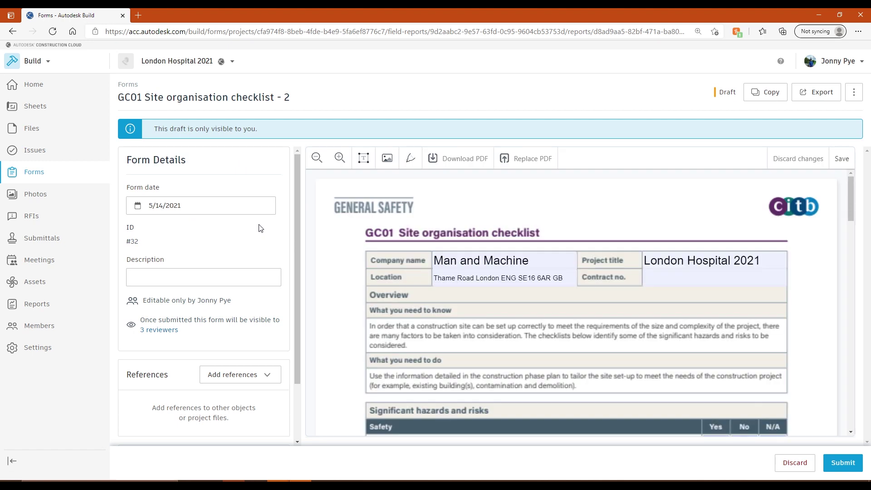
left_click(537, 260)
left_click_drag(537, 261, 408, 294)
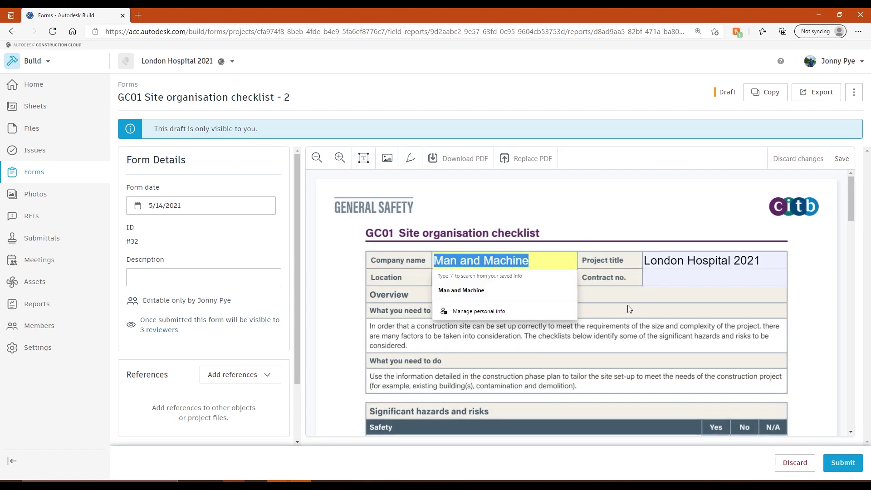
left_click(690, 263)
left_click_drag(756, 259, 663, 314)
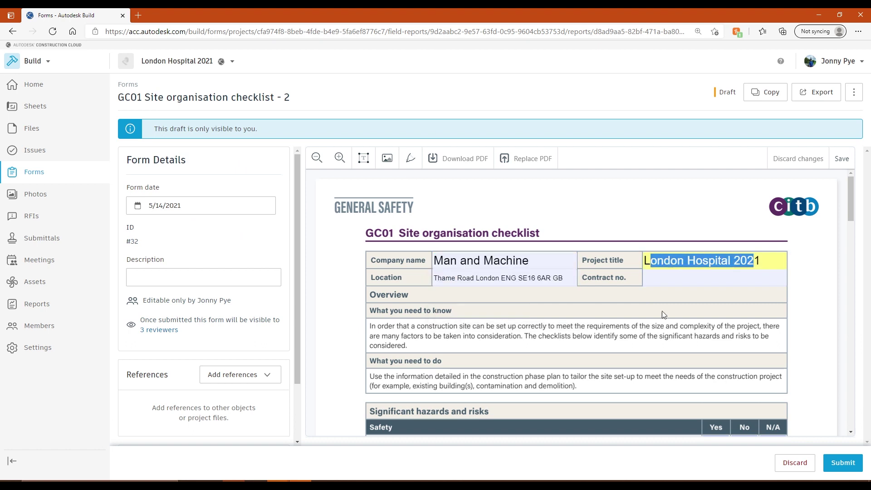
left_click_drag(531, 278, 434, 287)
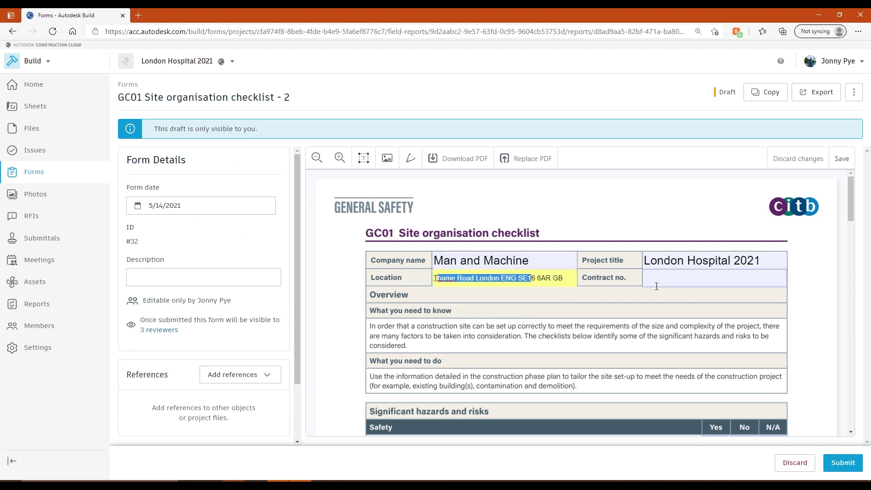
left_click(671, 276)
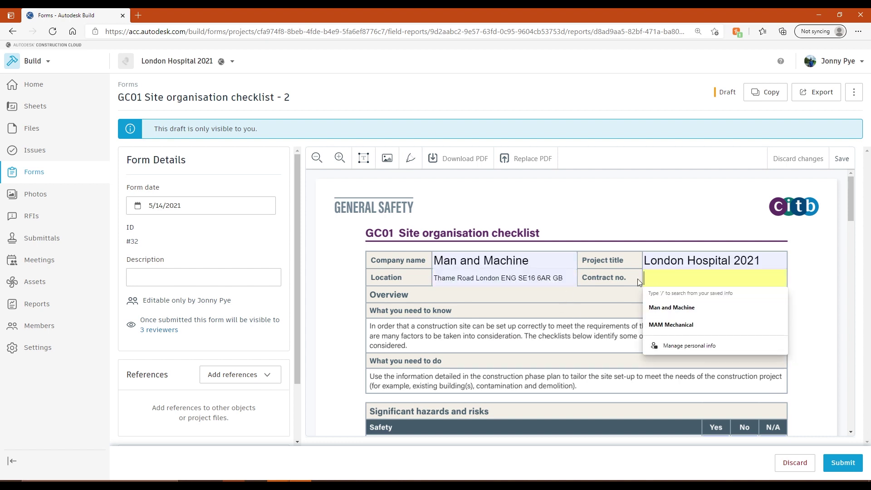
left_click(601, 327)
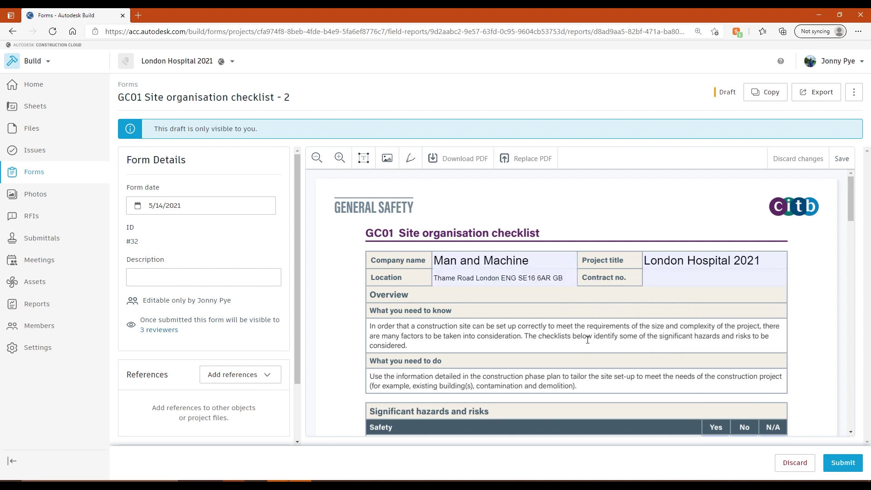
left_click_drag(564, 278, 466, 278)
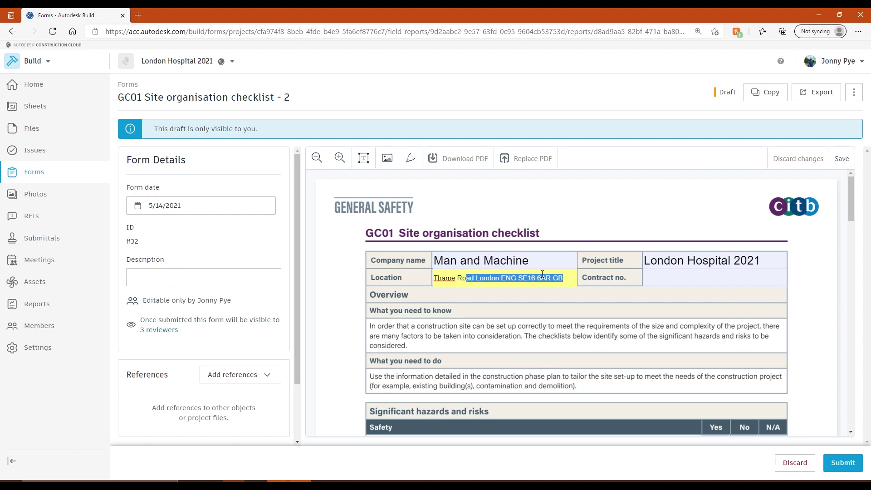
scroll(569, 325, "down", 4)
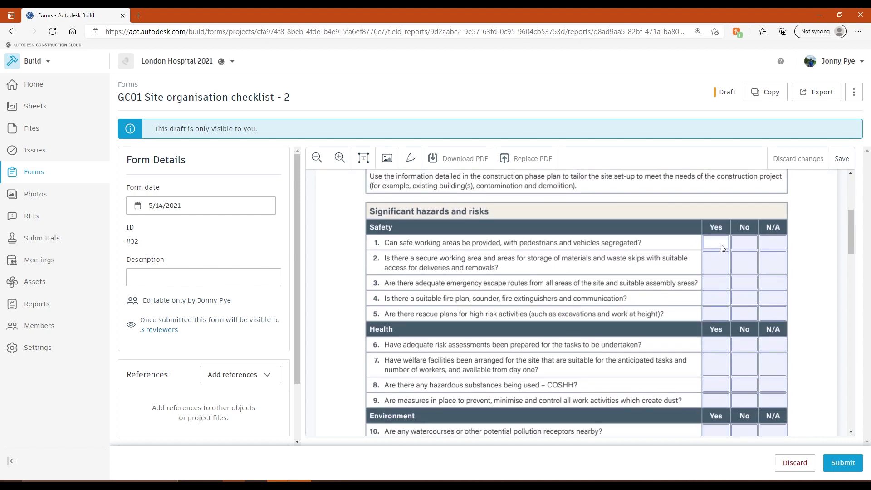
- Tick Yes for safety questions 1, 2 and 3 on the checklist
left_click(720, 244)
left_click(736, 266)
left_click(716, 262)
left_click(746, 263)
left_click(721, 267)
left_click(741, 265)
left_click(709, 263)
left_click(734, 269)
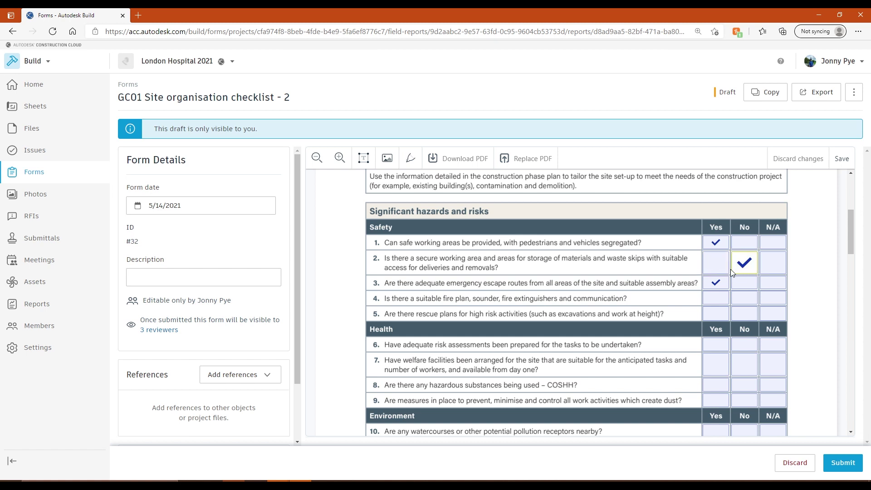
left_click(723, 269)
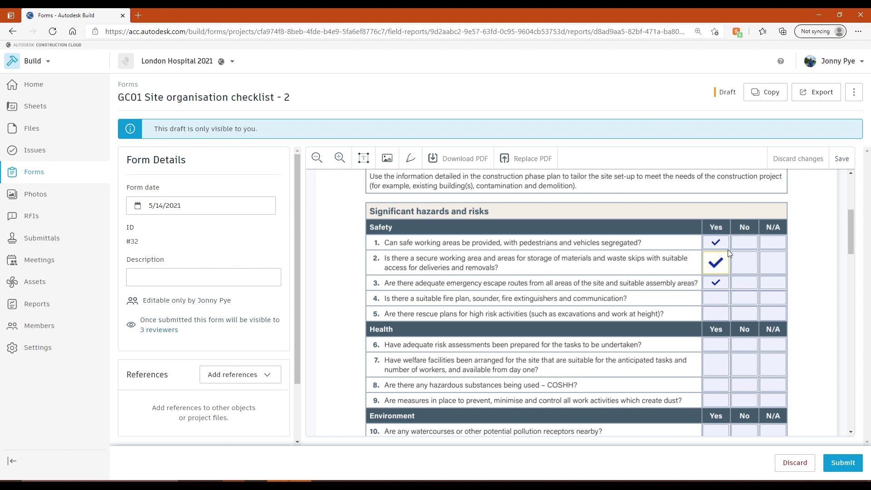
- Draw a signature in the sign-off block and select the empty Date field
scroll(715, 323, "down", 5)
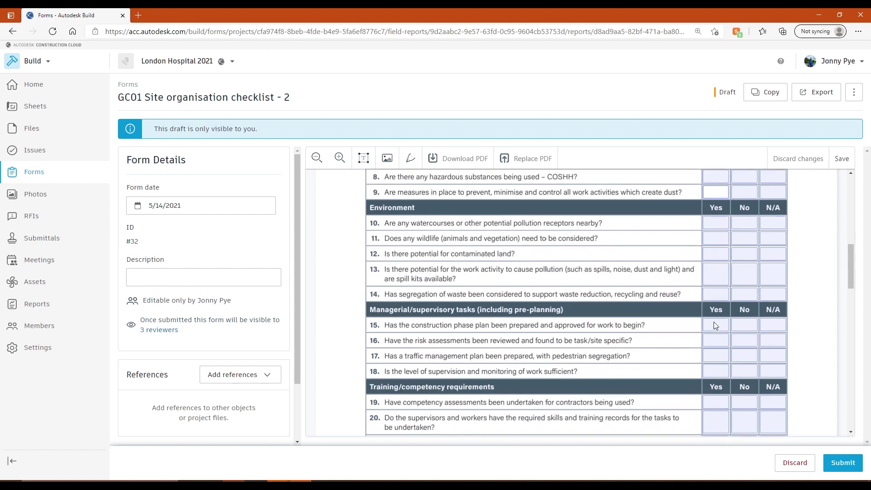
scroll(715, 323, "down", 12)
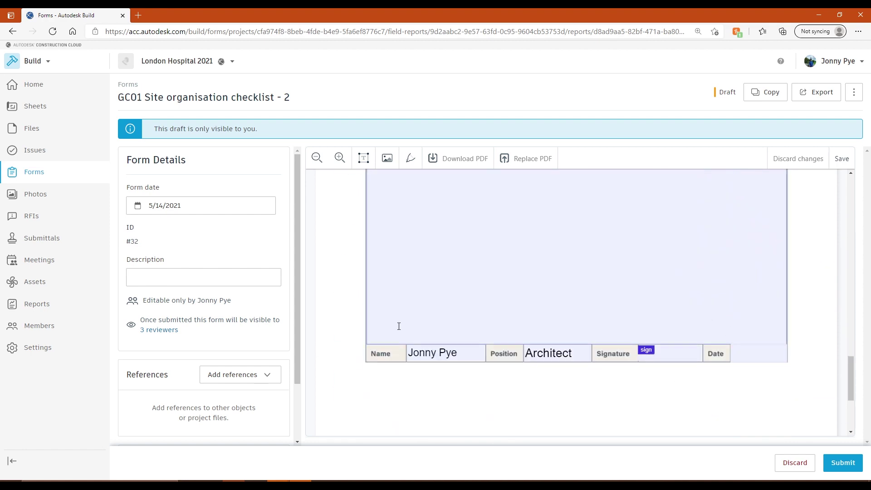
left_click(668, 353)
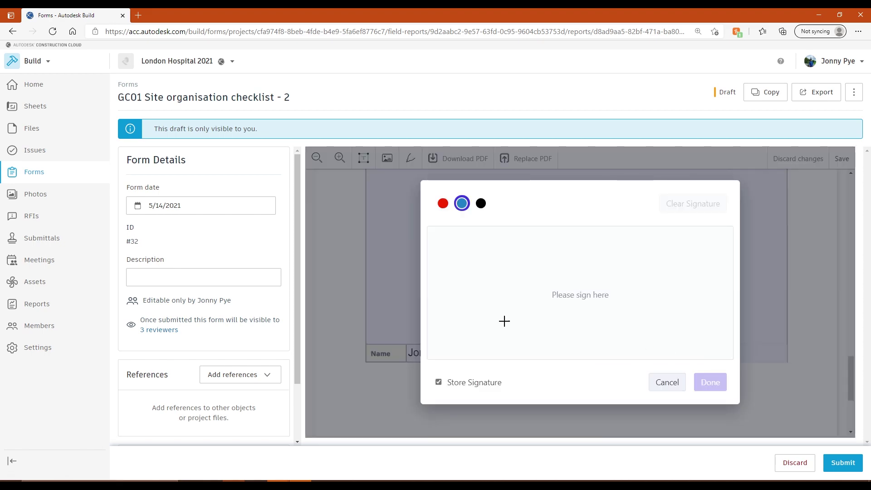
mouse_move(573, 278)
left_mouse_down()
mouse_move(580, 285)
mouse_move(590, 271)
left_mouse_up()
left_click(702, 382)
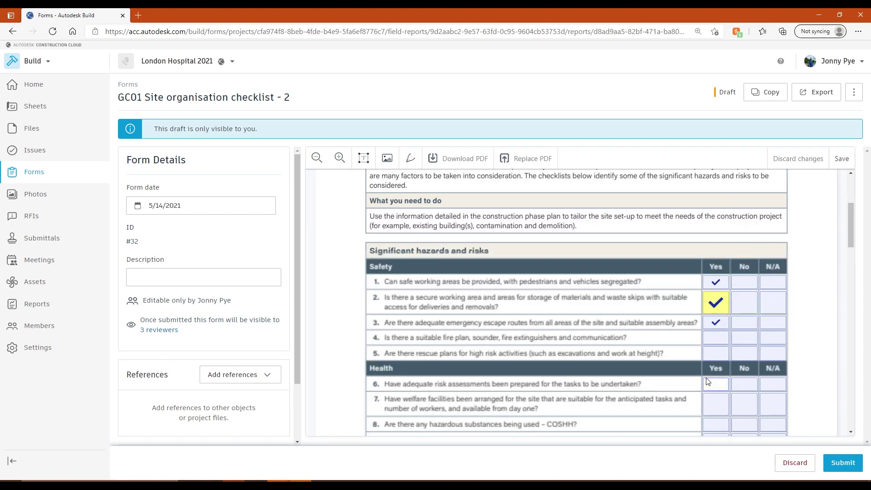
scroll(586, 322, "down", 15)
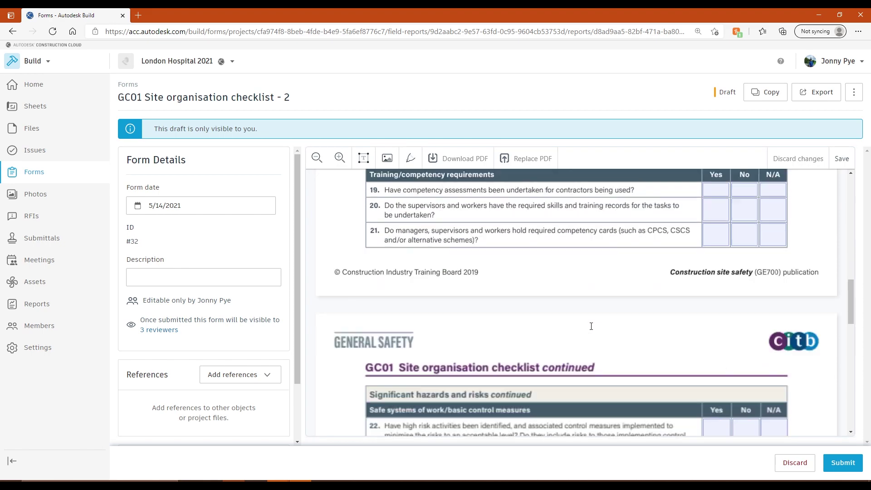
scroll(591, 327, "down", 3)
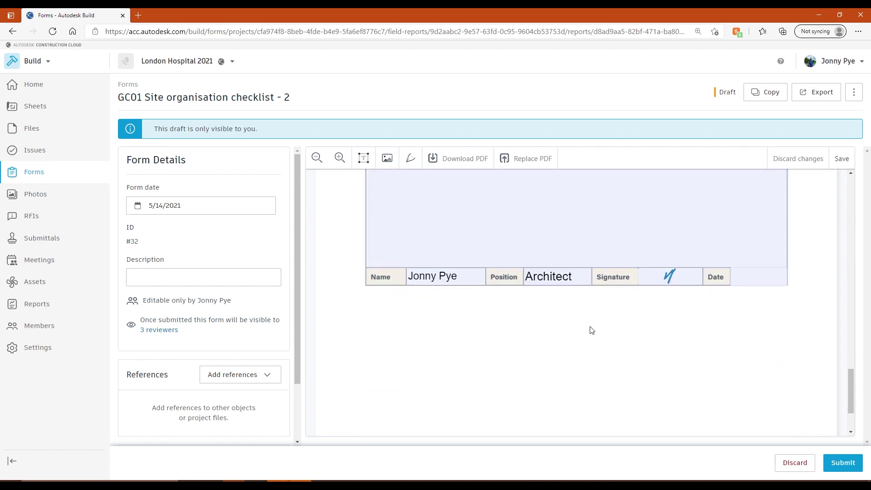
left_click(750, 272)
scroll(601, 336, "up", 5)
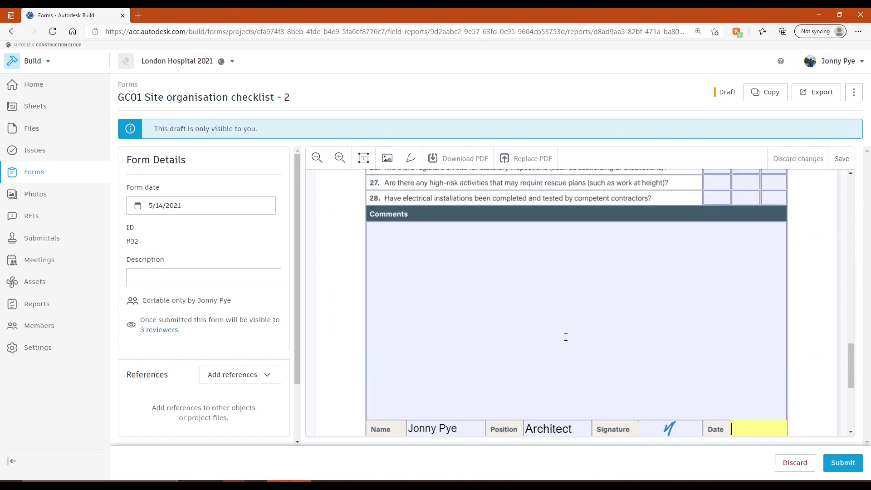
scroll(561, 339, "up", 15)
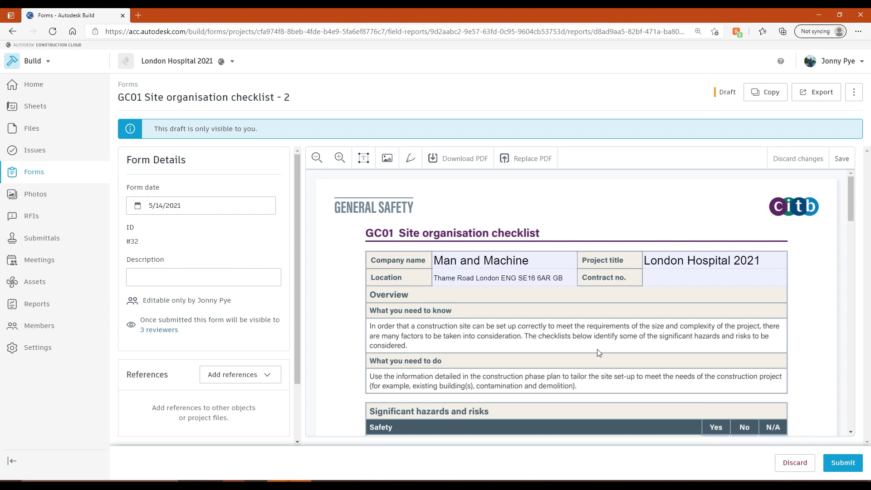
- Submit the GC01 checklist report and confirm the submission
left_click(843, 463)
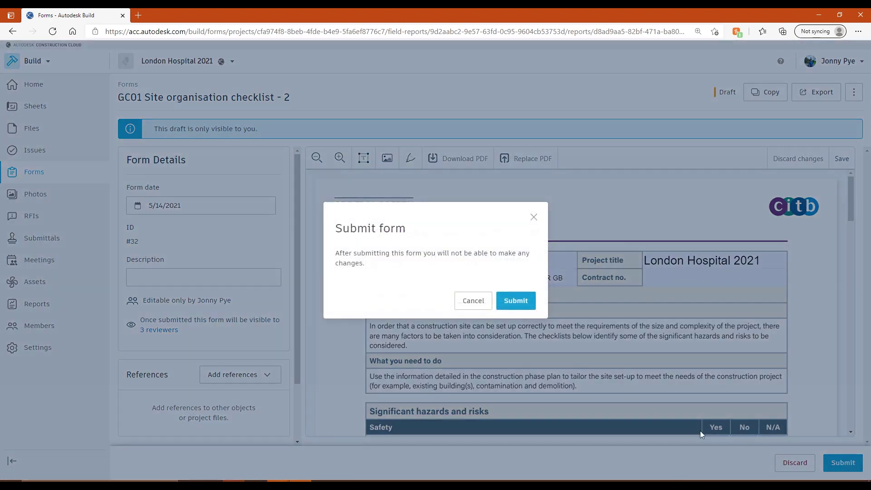
left_click(518, 303)
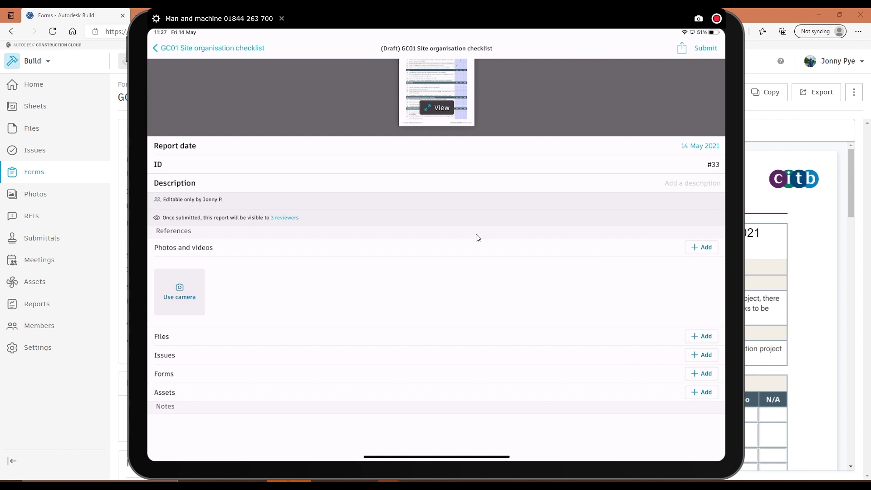
- Scroll down through draft #33 of the GC01 Site organisation checklist, dated 14 May 2021
scroll(477, 237, "down", 1)
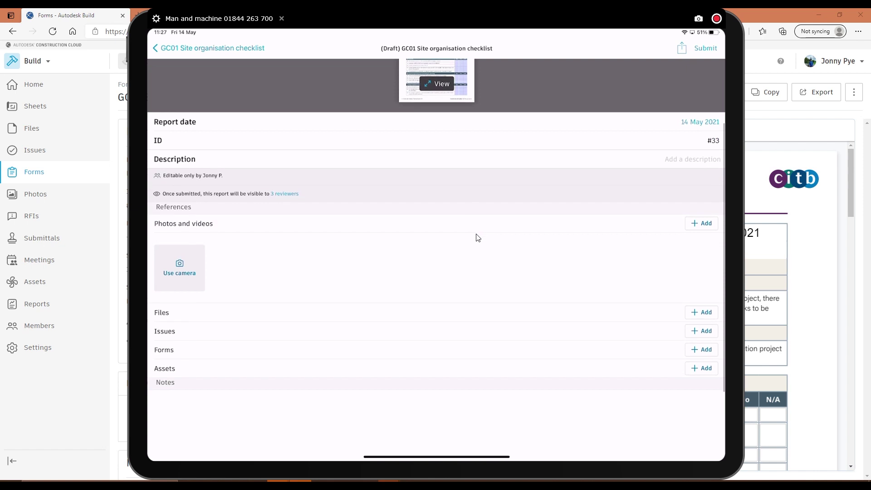